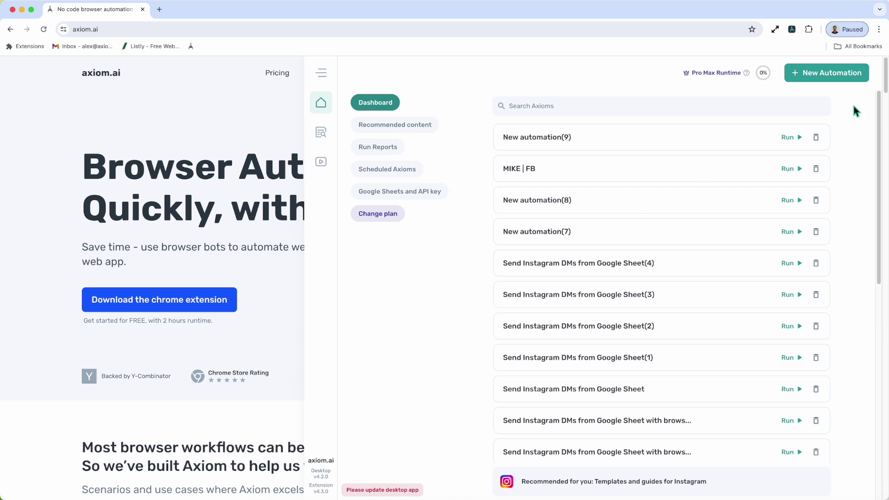
- Create a blank new automation from the Axiom dashboard
{"action": "left_click", "coordinate": [840, 74]}
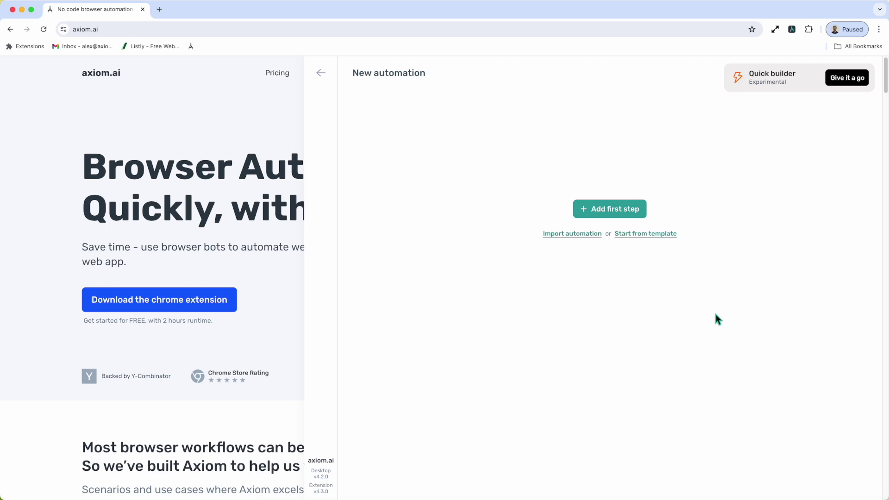
- Launch the Quick Builder and pick 'Scrape data from a website' as the task
{"action": "left_click", "coordinate": [847, 83]}
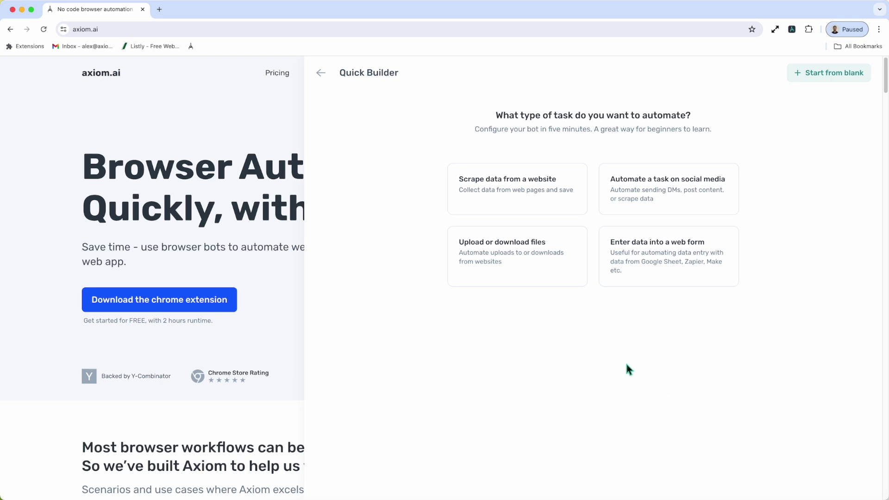
{"action": "left_click", "coordinate": [503, 201]}
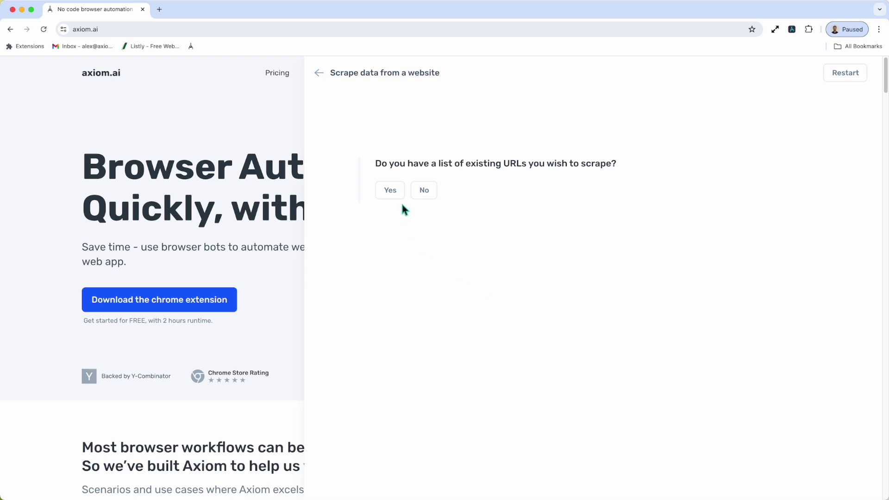
- Answer No to an existing URL list, choose Multiple pages, and output to Google Sheet
{"action": "left_click", "coordinate": [421, 196]}
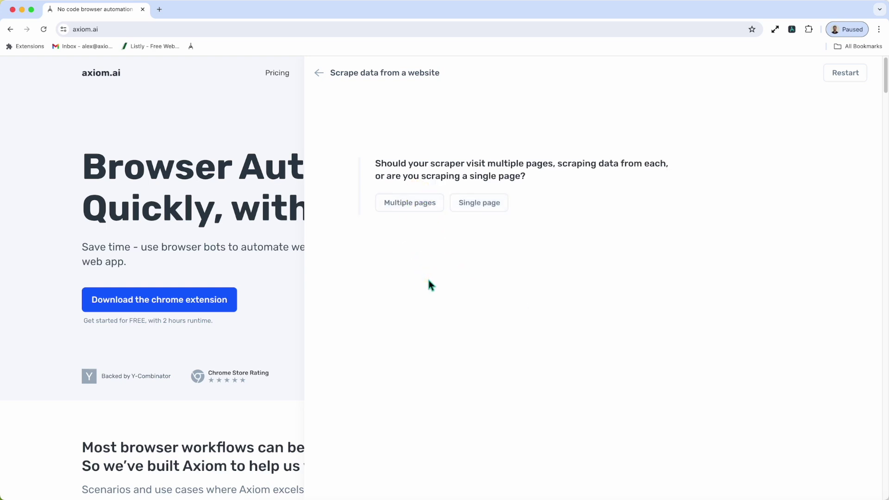
{"action": "left_click", "coordinate": [423, 206]}
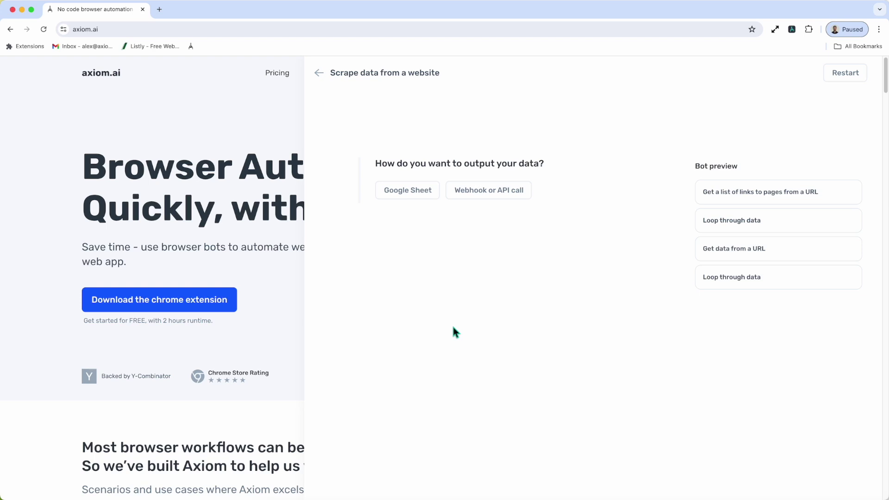
{"action": "left_click", "coordinate": [417, 194]}
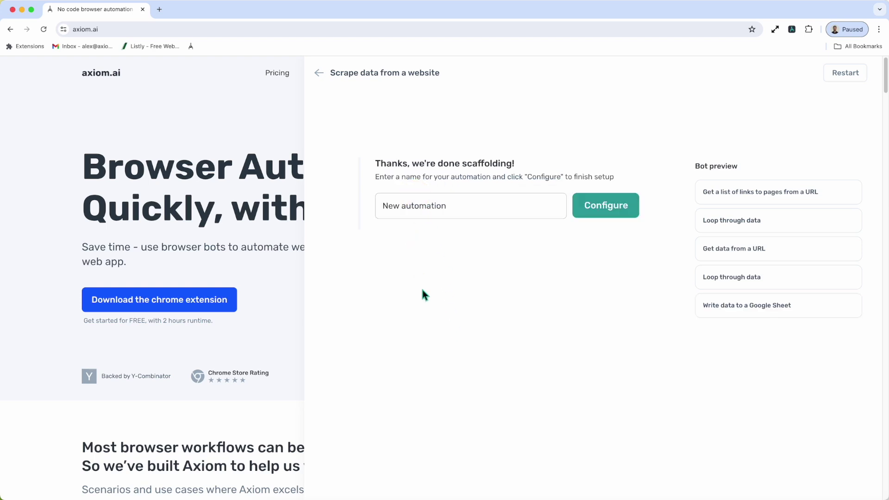
{"action": "triple_click", "coordinate": [434, 209]}
- Name the scraper 'Web scraper' and open it in the automation editor
{"action": "type", "text": "S"}
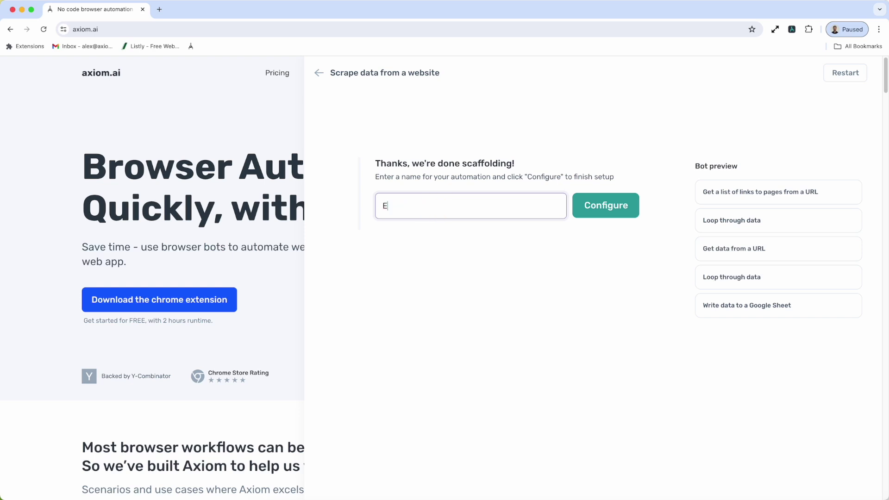
{"action": "key", "text": "BackSpace"}
{"action": "type", "text": "Web scraper"}
{"action": "left_click", "coordinate": [661, 266]}
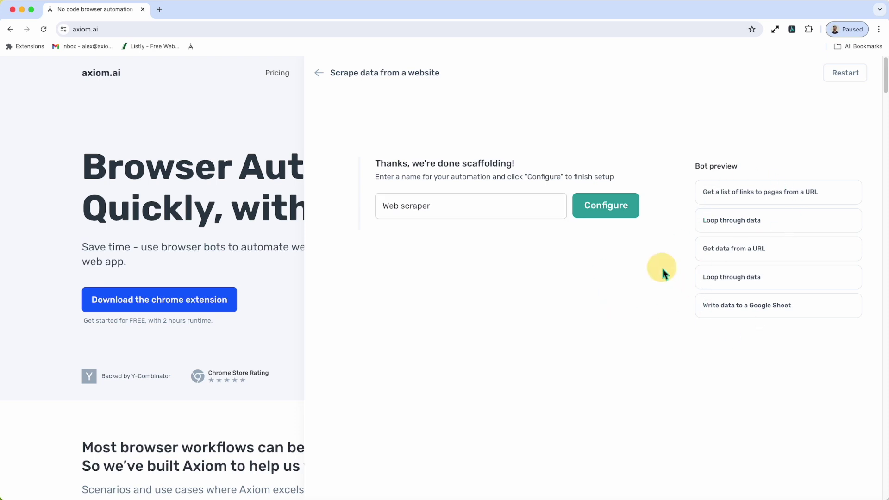
{"action": "left_click", "coordinate": [620, 218]}
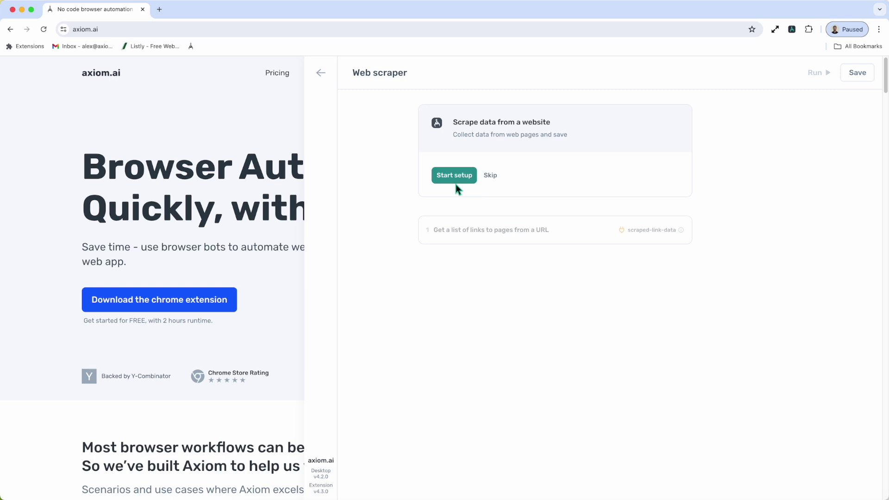
- Start setup, then expand and collapse the get-links step to review its settings
{"action": "left_click", "coordinate": [497, 176]}
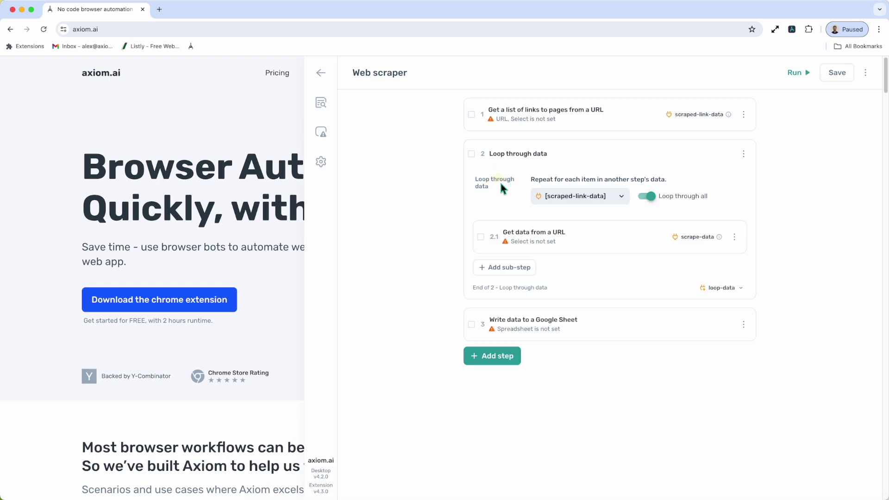
{"action": "left_click", "coordinate": [607, 123]}
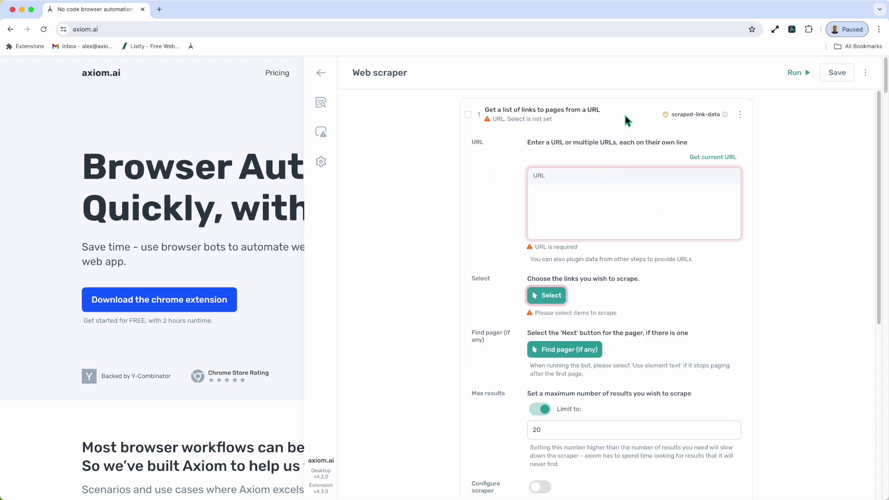
{"action": "left_click", "coordinate": [626, 114]}
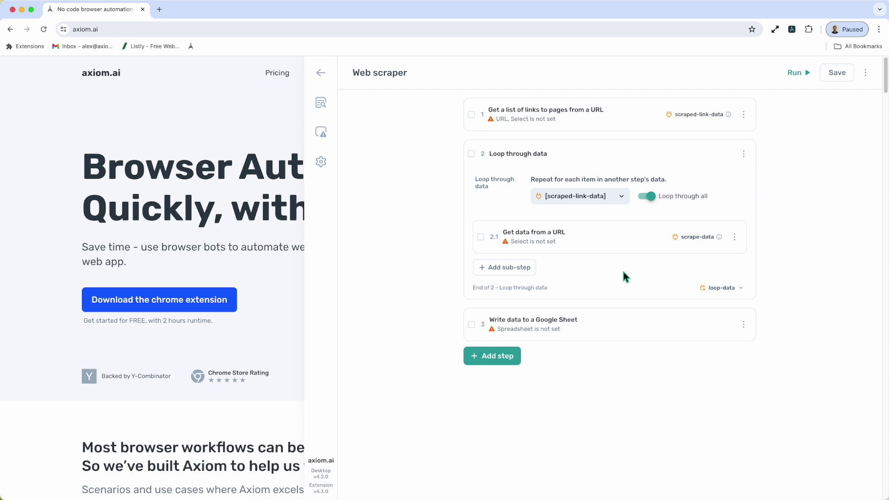
- Discard the unsaved Web scraper and open the template gallery for a new automation
{"action": "left_click", "coordinate": [321, 71]}
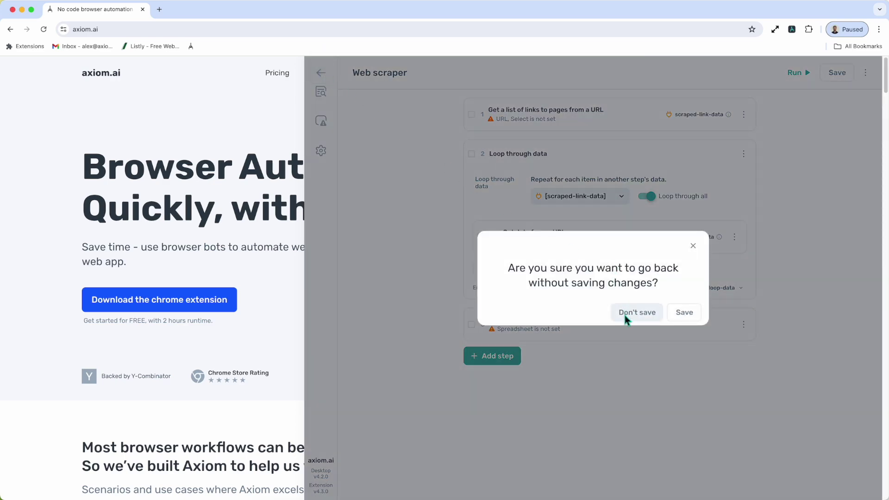
{"action": "left_click", "coordinate": [624, 315]}
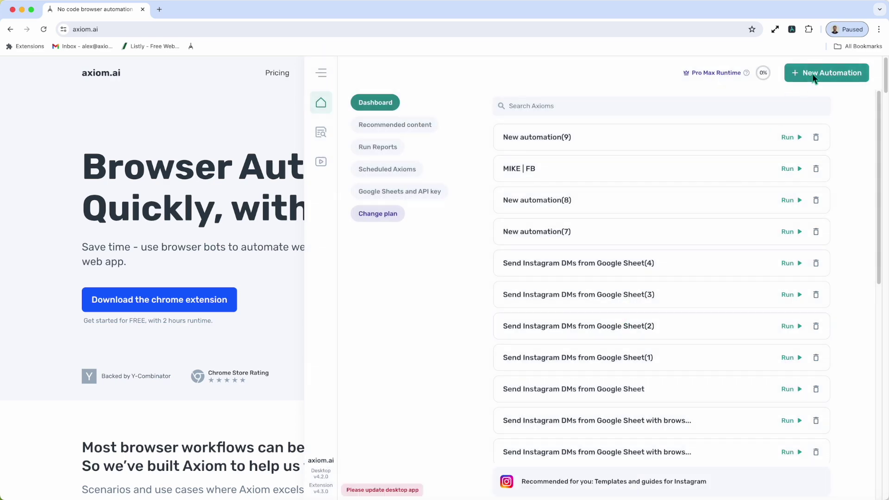
{"action": "left_click", "coordinate": [820, 74]}
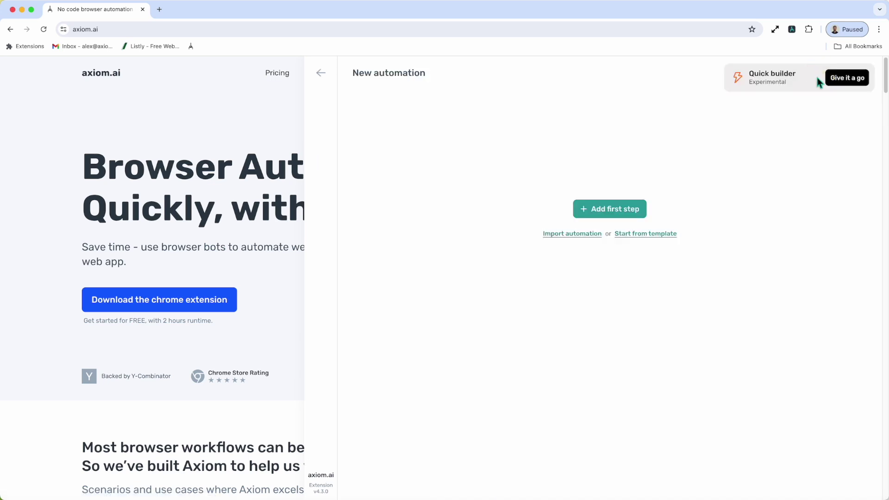
{"action": "left_click", "coordinate": [736, 202]}
{"action": "left_click", "coordinate": [659, 235]}
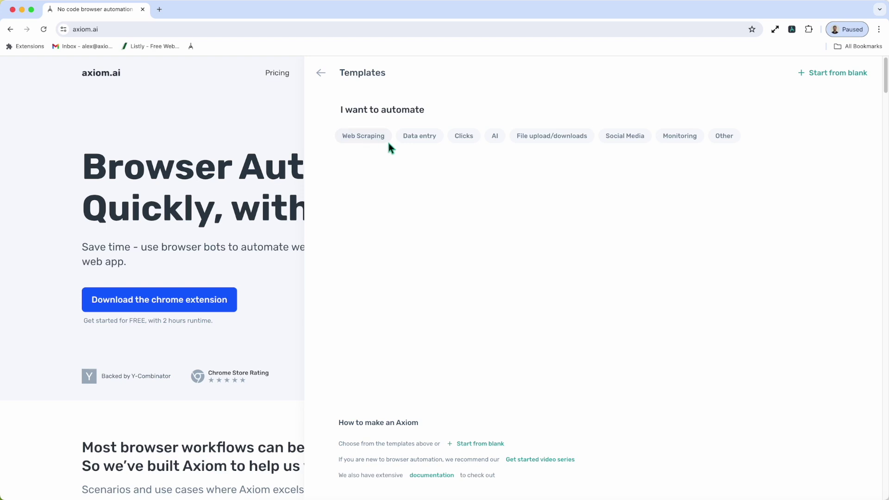
- Open the Data entry 'Automate data entry with Zapier' template, review its steps, then discard it
{"action": "left_click", "coordinate": [417, 140]}
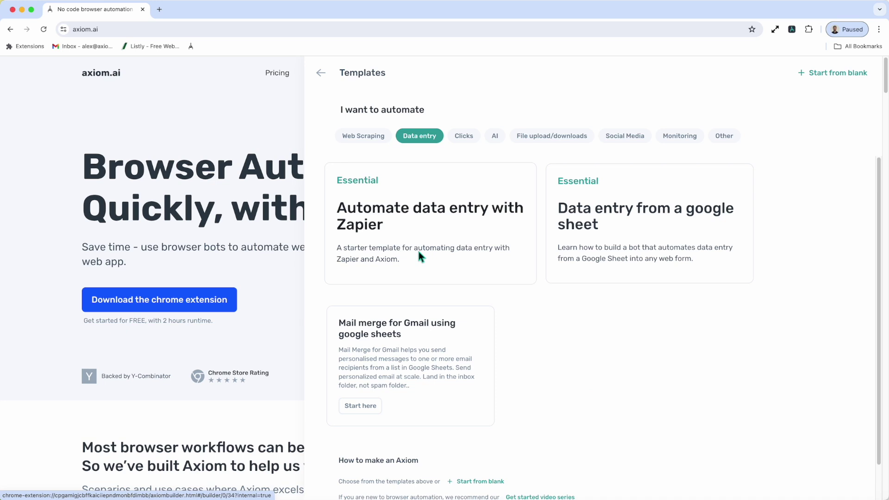
{"action": "left_click", "coordinate": [434, 224]}
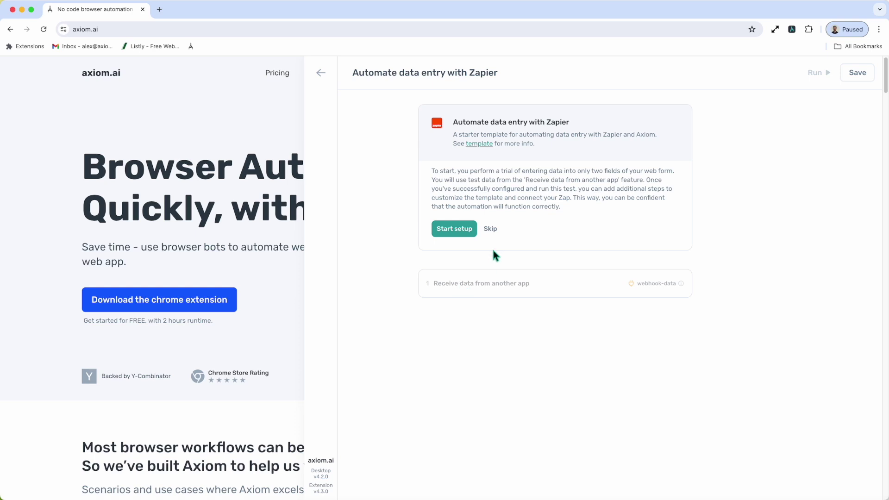
{"action": "left_click", "coordinate": [493, 231]}
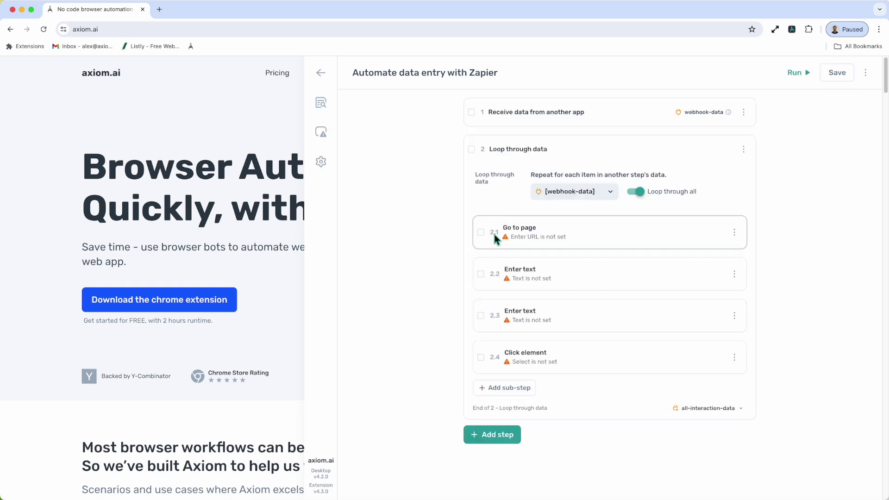
{"action": "left_click", "coordinate": [328, 76]}
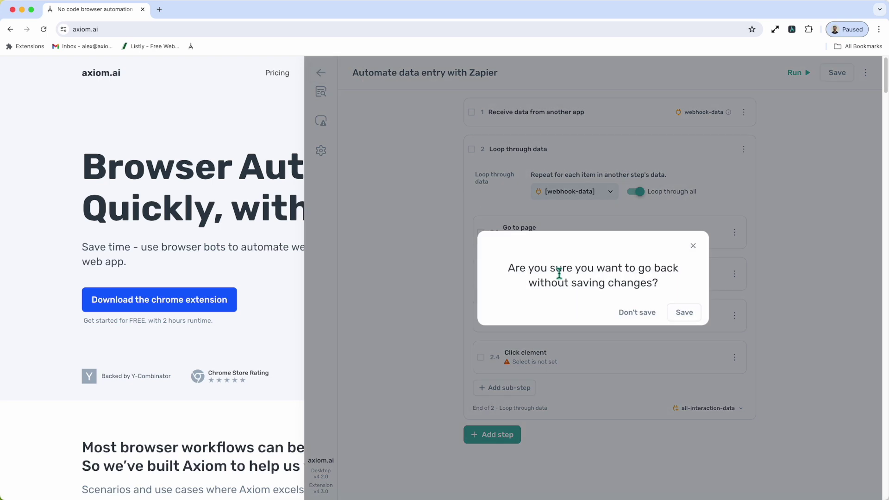
{"action": "left_click", "coordinate": [644, 313]}
- Browse the Social Media, File upload, AI, Clicks, Web Scraping and Monitoring templates, then return to the dashboard
{"action": "left_click", "coordinate": [813, 70]}
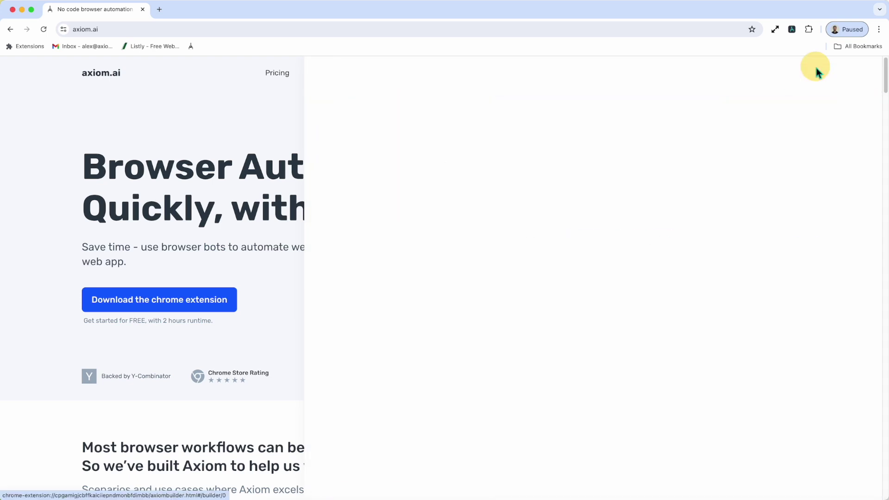
{"action": "left_click", "coordinate": [660, 234]}
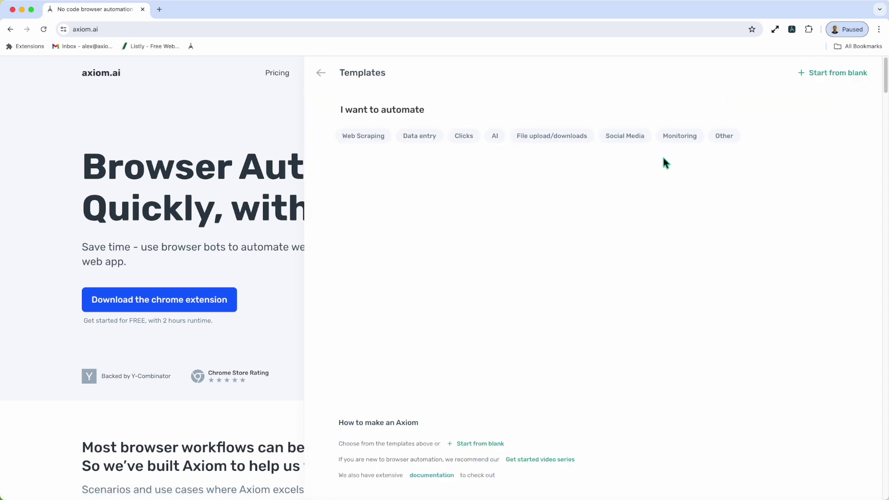
{"action": "left_click", "coordinate": [634, 140]}
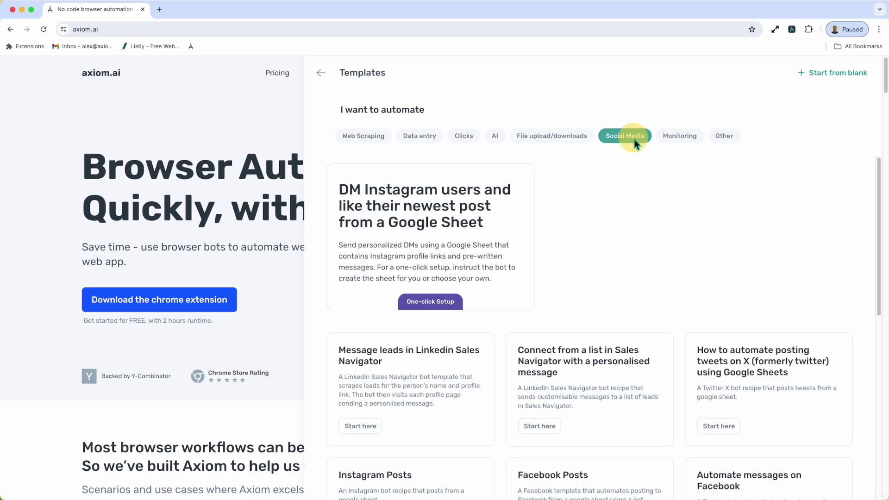
{"action": "left_click", "coordinate": [547, 141]}
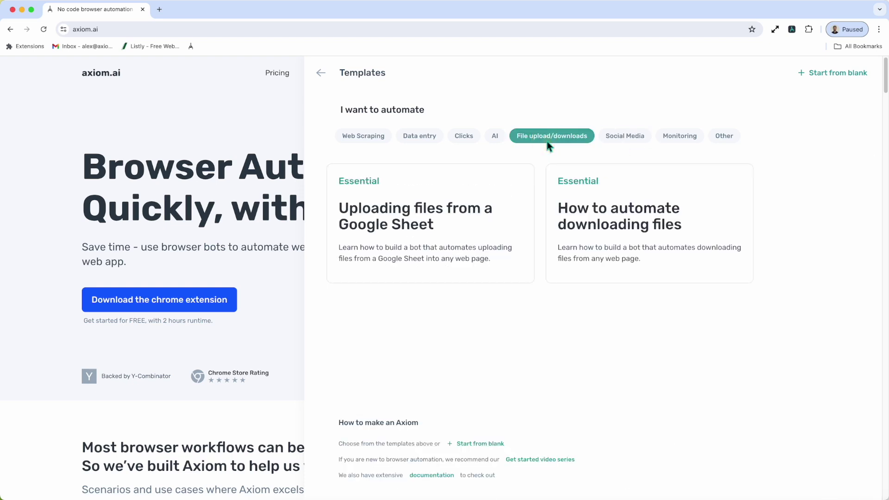
{"action": "left_click", "coordinate": [490, 135]}
{"action": "left_click", "coordinate": [465, 136]}
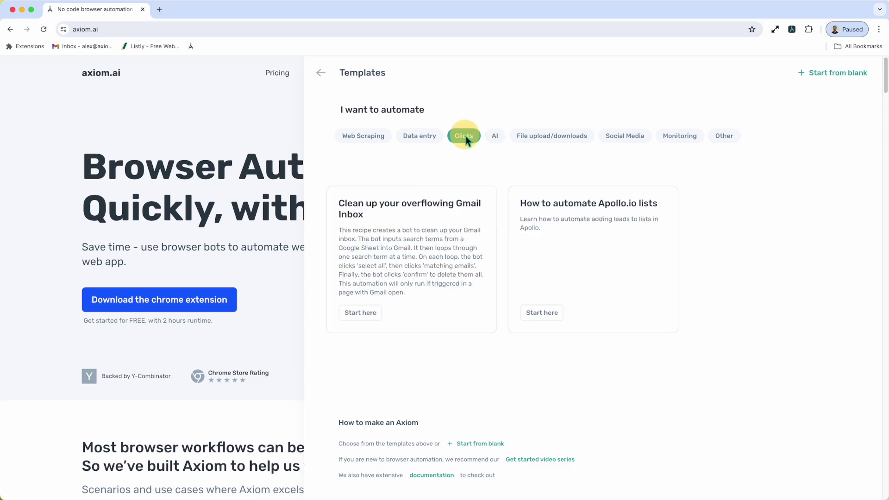
{"action": "left_click", "coordinate": [421, 142]}
{"action": "left_click", "coordinate": [368, 141]}
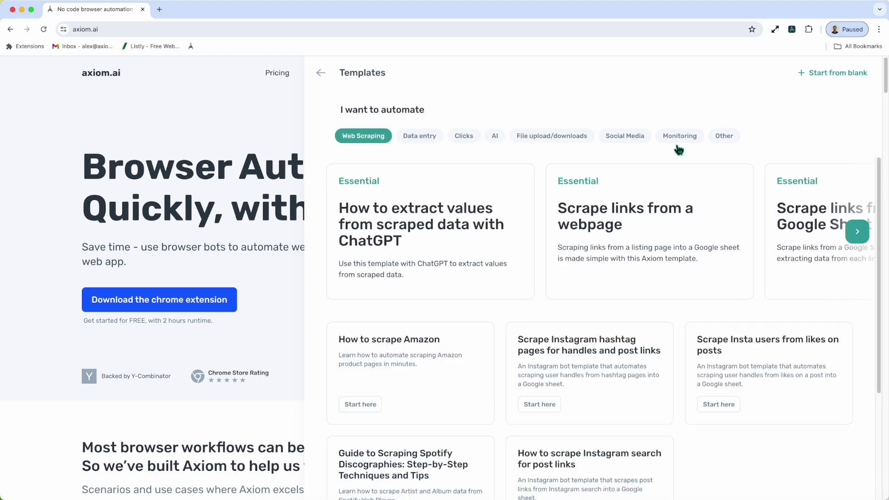
{"action": "left_click", "coordinate": [677, 139]}
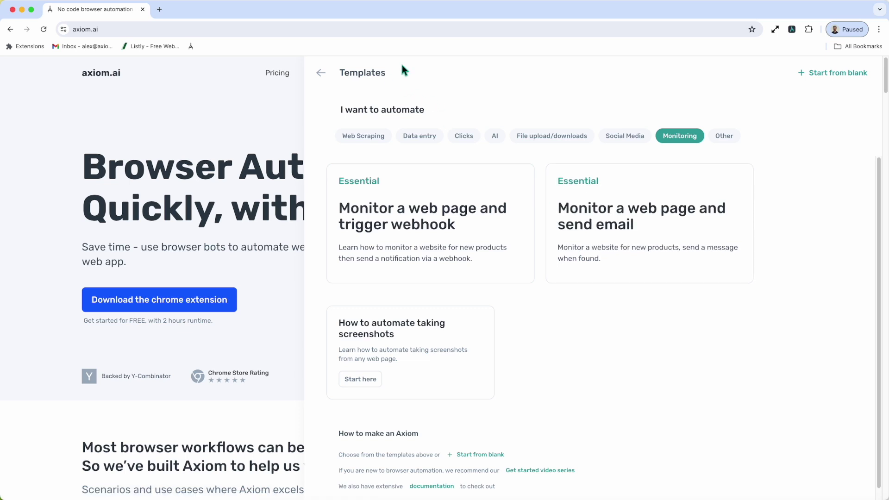
{"action": "left_click", "coordinate": [320, 74]}
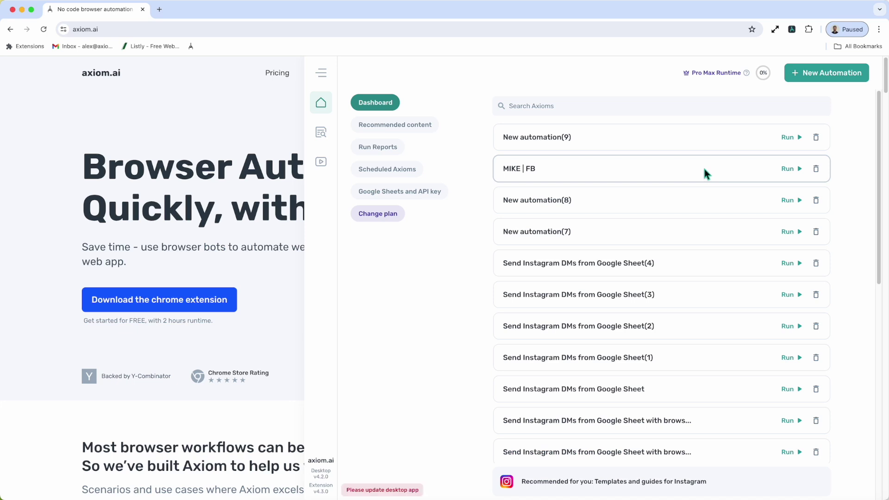
- Create another blank automation and open its Add step picker
{"action": "left_click", "coordinate": [813, 80]}
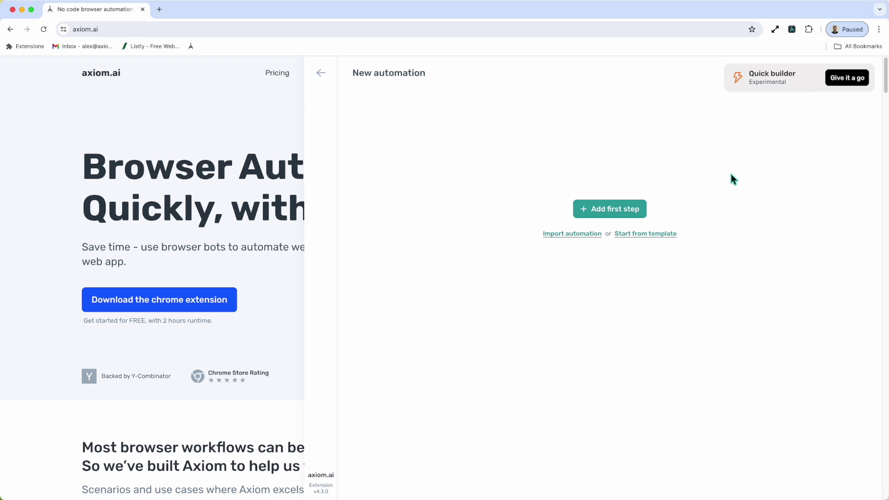
{"action": "left_click", "coordinate": [631, 212]}
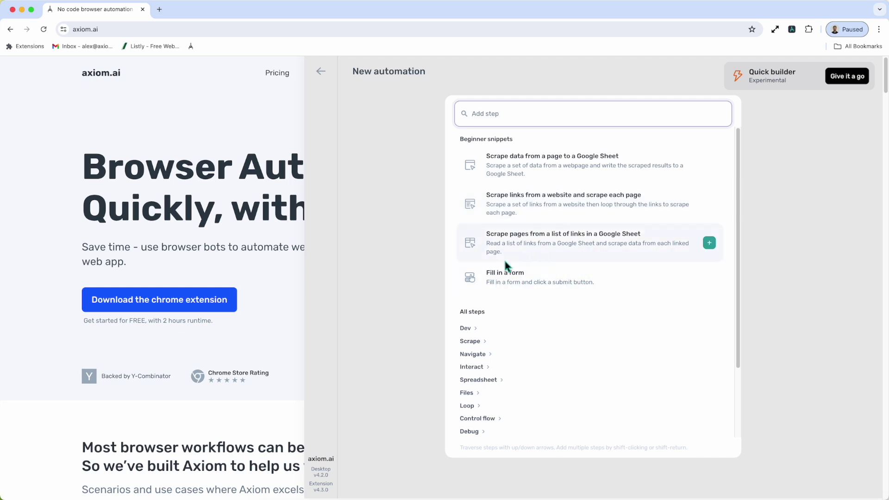
- Add the Fill in a form snippet and review its Go to page and Enter text steps
{"action": "left_click", "coordinate": [539, 276]}
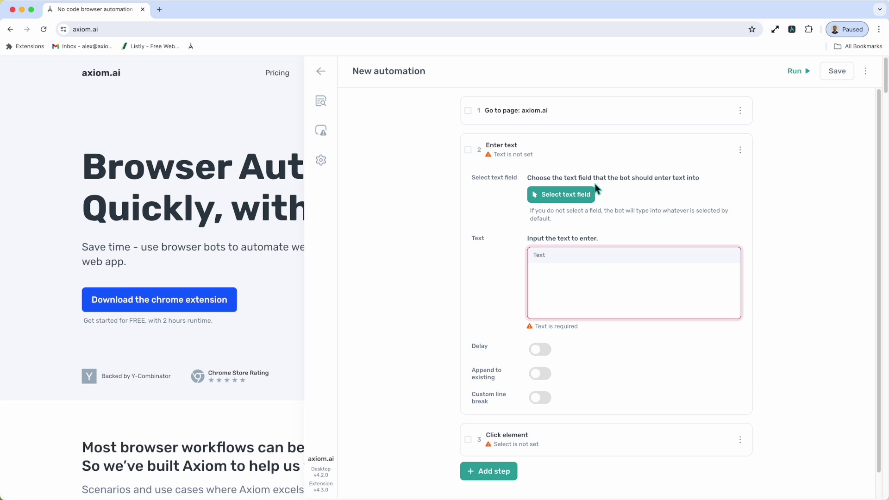
{"action": "left_click", "coordinate": [591, 149]}
{"action": "left_click", "coordinate": [599, 117]}
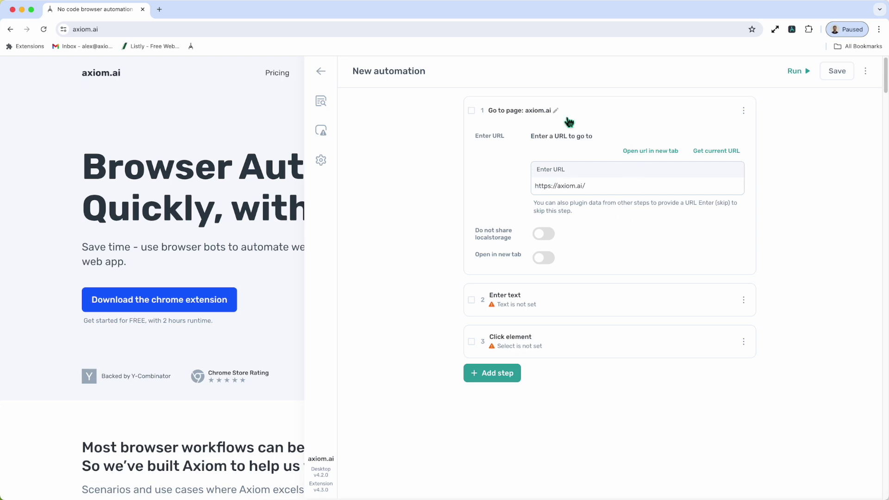
{"action": "left_click", "coordinate": [595, 108]}
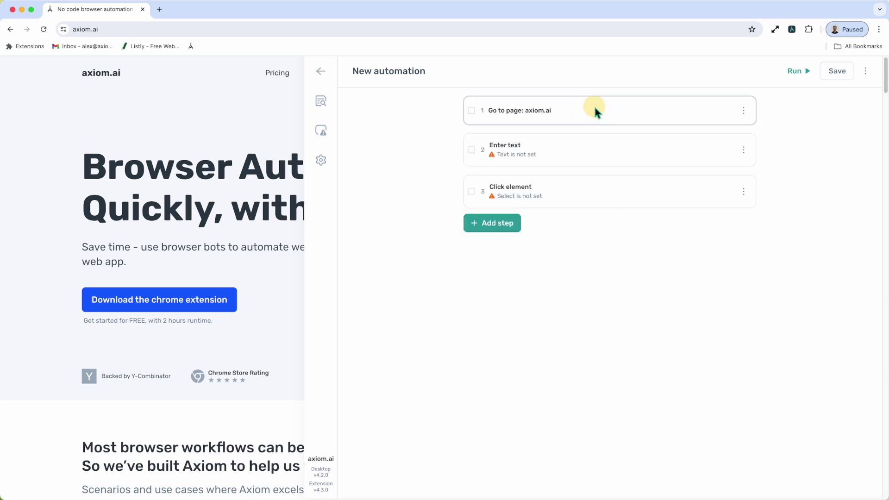
- Insert a second Enter text step between steps 2 and 3, before Click element
{"action": "left_click", "coordinate": [558, 171]}
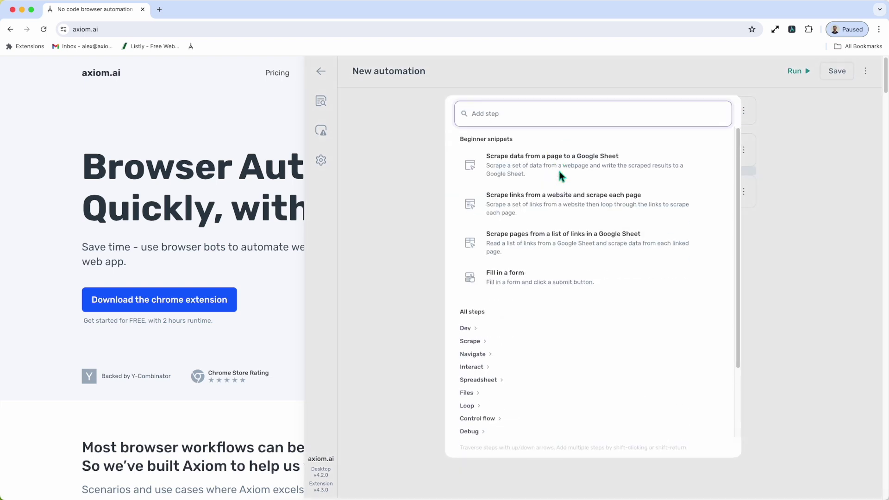
{"action": "type", "text": "enter"}
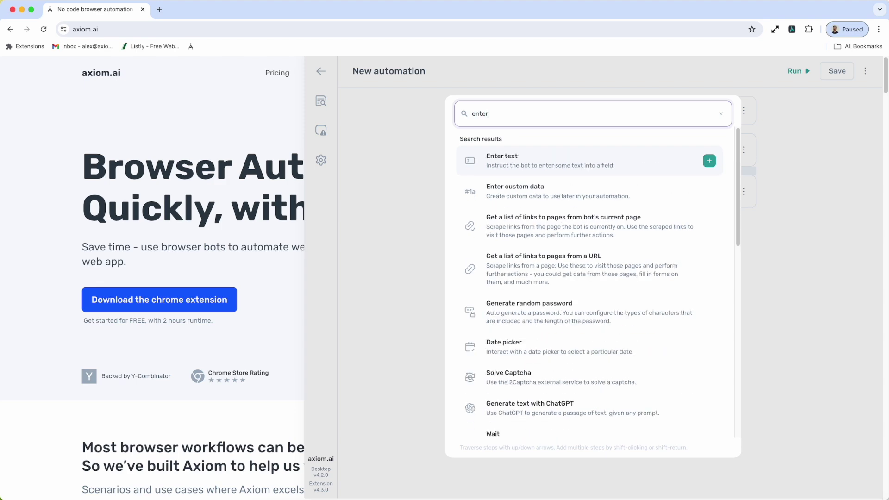
{"action": "left_click", "coordinate": [568, 165]}
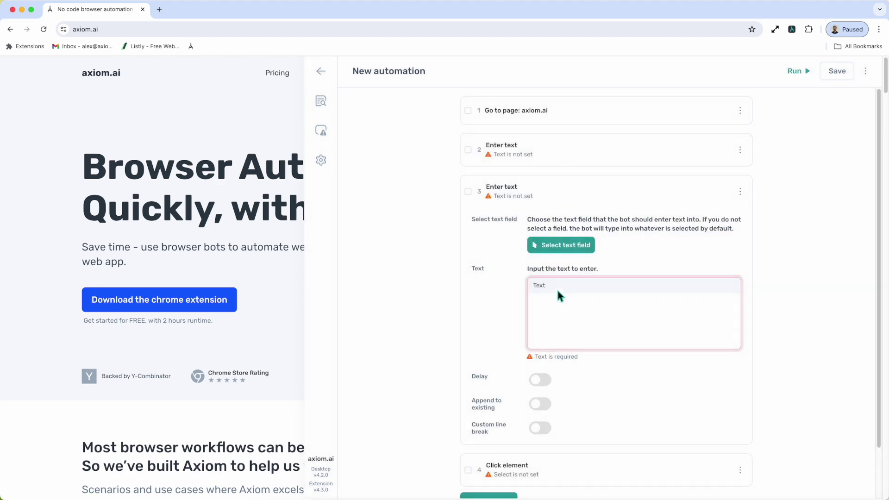
{"action": "left_click", "coordinate": [584, 182]}
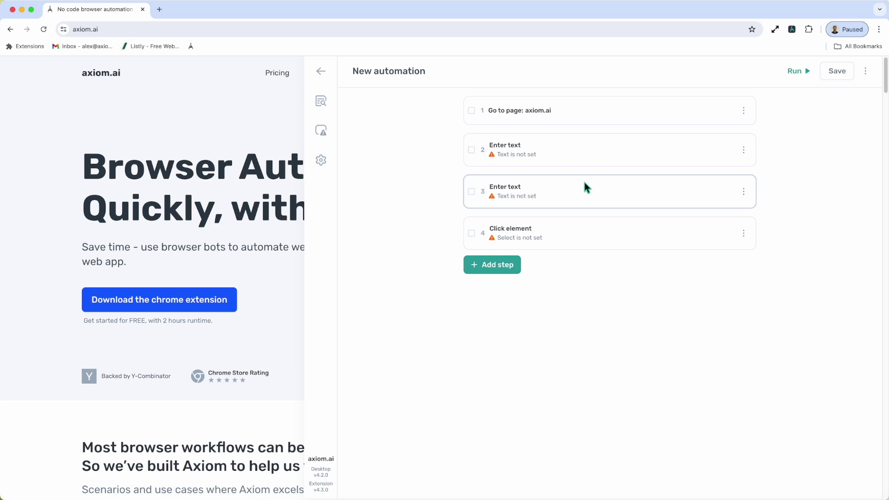
- Discard the unsaved form-filling draft, start a new automation, and preview the import option
{"action": "left_click", "coordinate": [320, 74]}
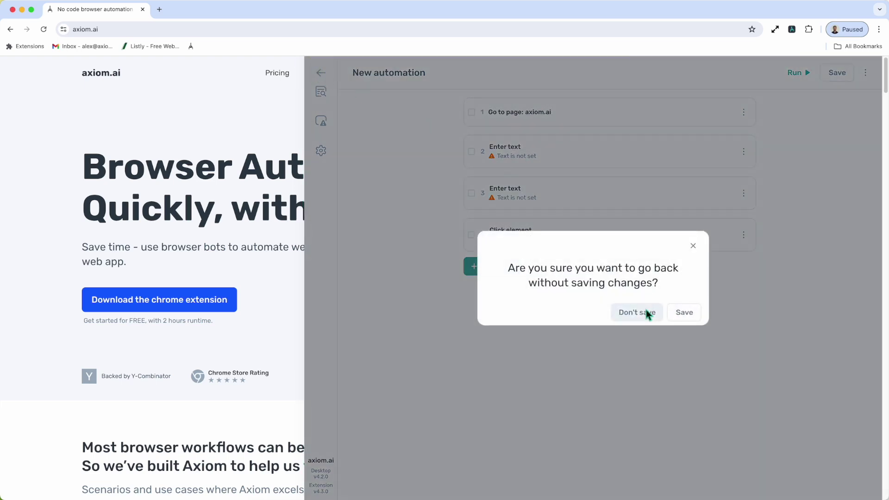
{"action": "left_click", "coordinate": [647, 312]}
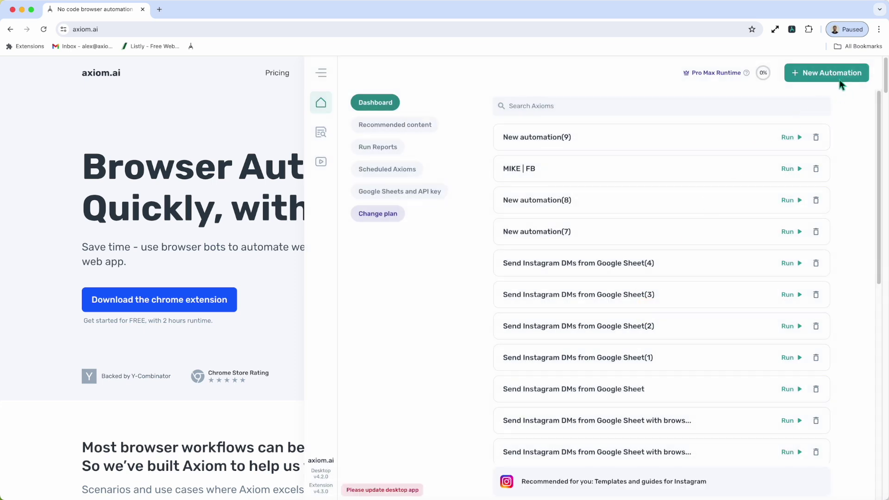
{"action": "left_click", "coordinate": [840, 80]}
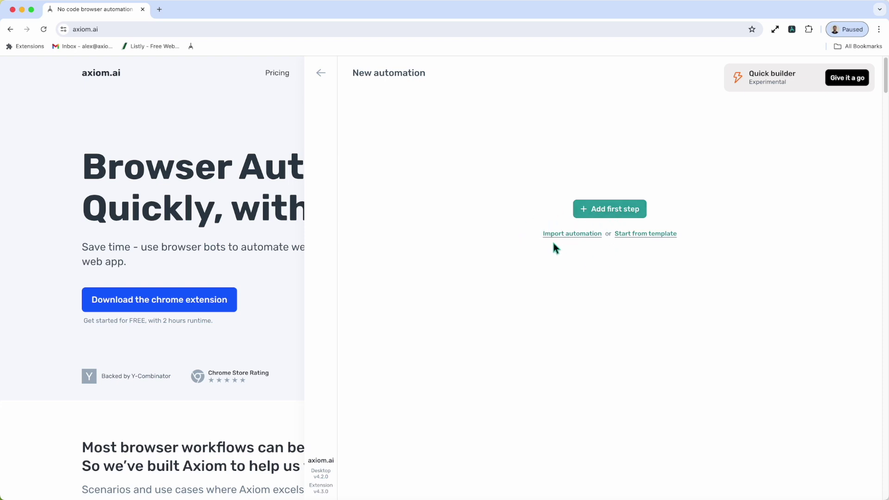
{"action": "left_click", "coordinate": [569, 234]}
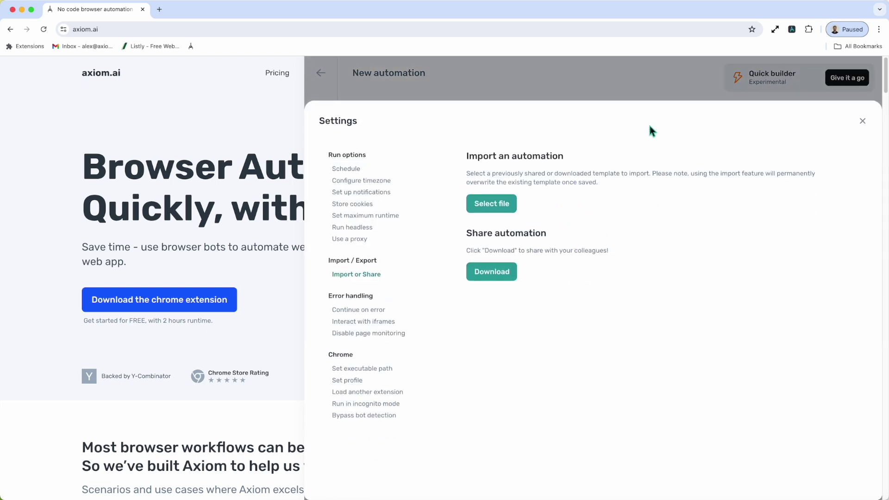
{"action": "left_click", "coordinate": [857, 125]}
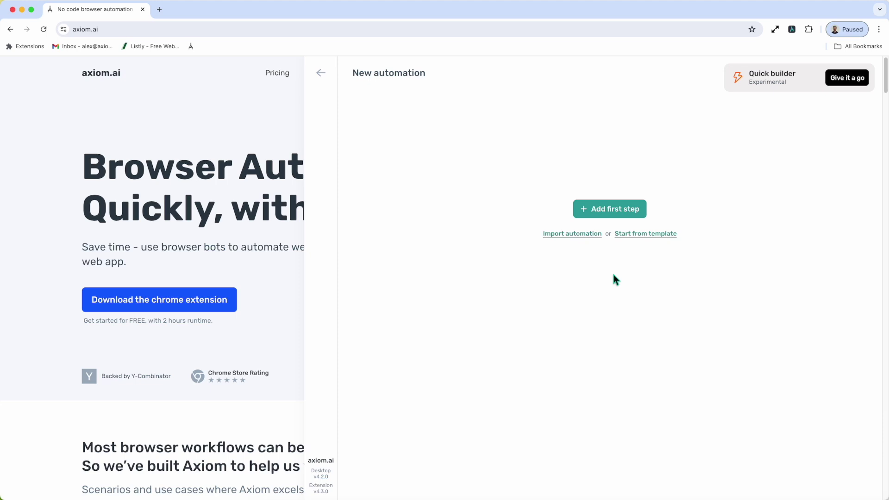
- Browse the step choices, scrolling through All steps and opening the Interact category
{"action": "left_click", "coordinate": [625, 213]}
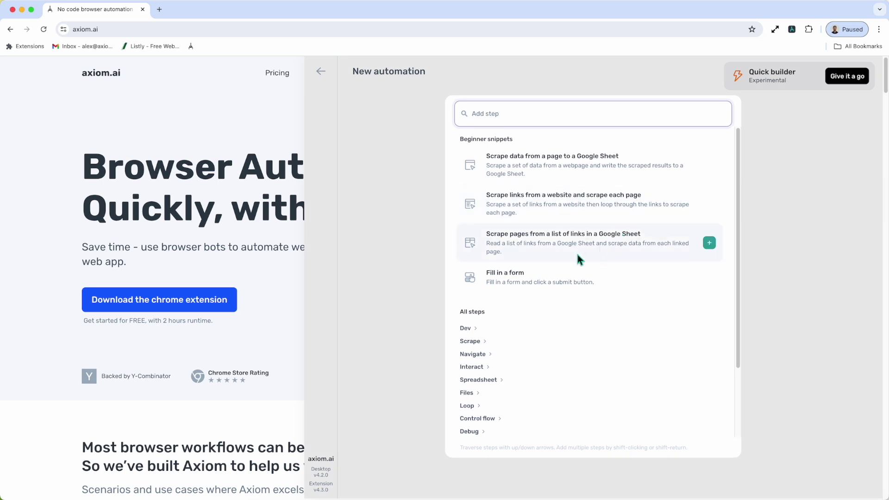
{"action": "scroll", "coordinate": [544, 382], "scroll_direction": "down", "scroll_amount": 2}
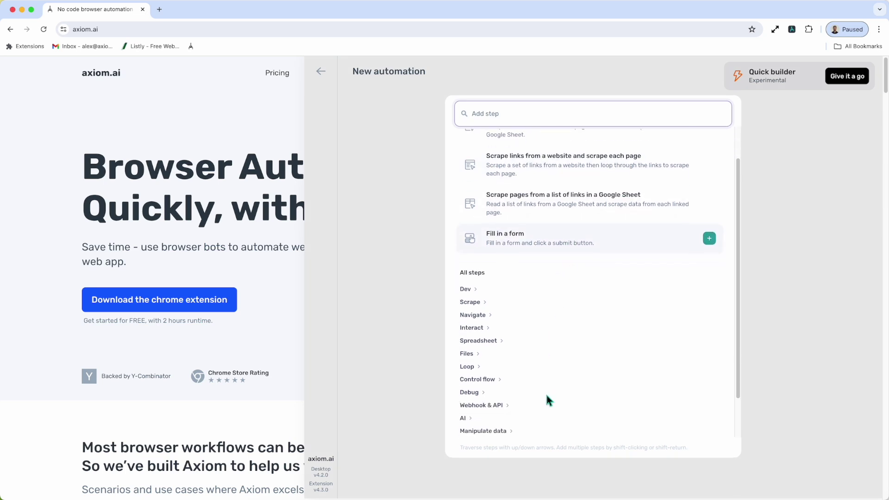
{"action": "scroll", "coordinate": [548, 400], "scroll_direction": "down", "scroll_amount": 1}
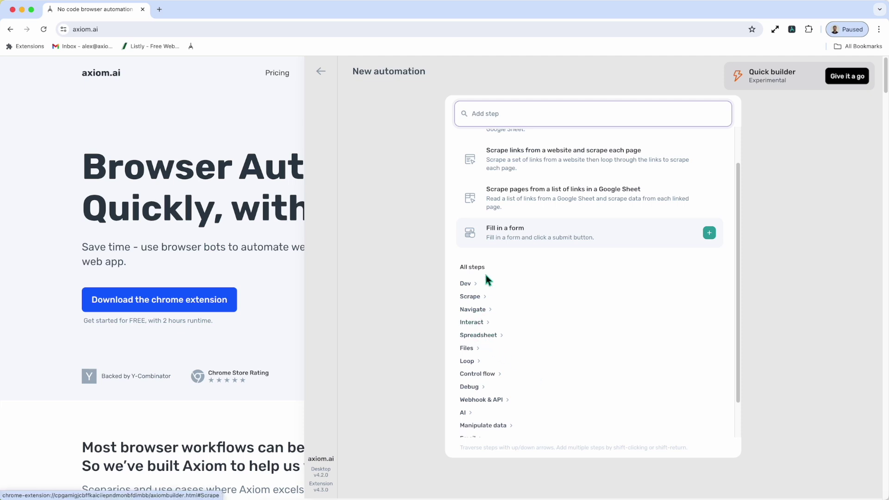
{"action": "scroll", "coordinate": [485, 278], "scroll_direction": "down", "scroll_amount": 1}
{"action": "left_click", "coordinate": [477, 318]}
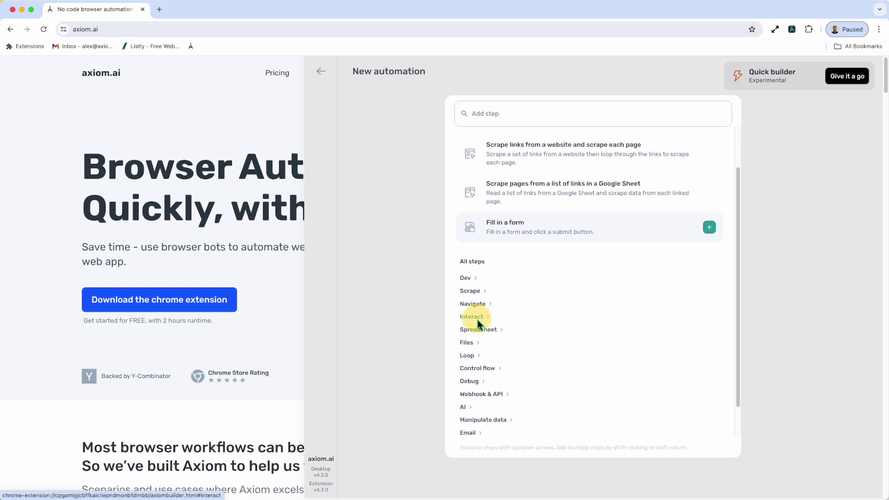
- Search the step list for 'go' and add a Go to page step
{"action": "left_click", "coordinate": [514, 119]}
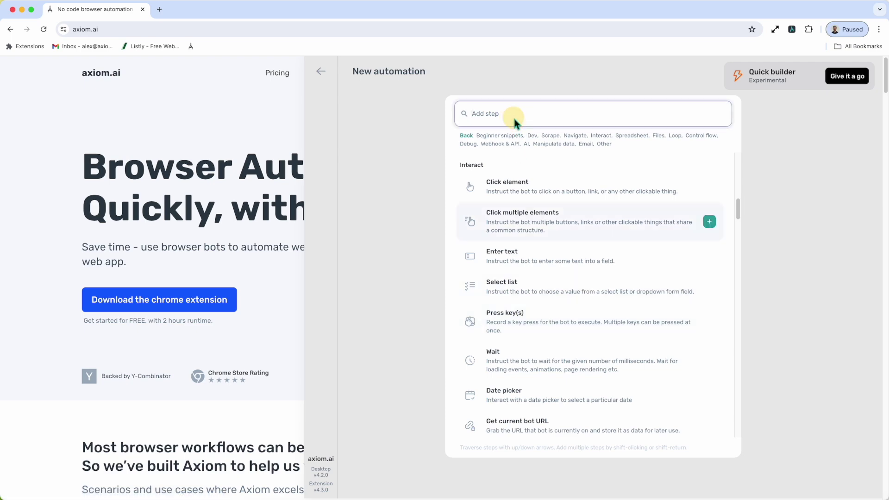
{"action": "type", "text": "go"}
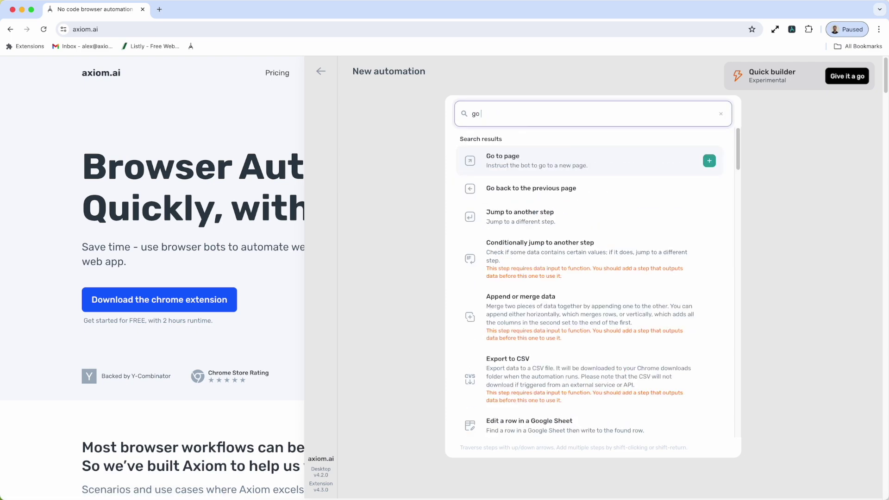
{"action": "left_click", "coordinate": [571, 158]}
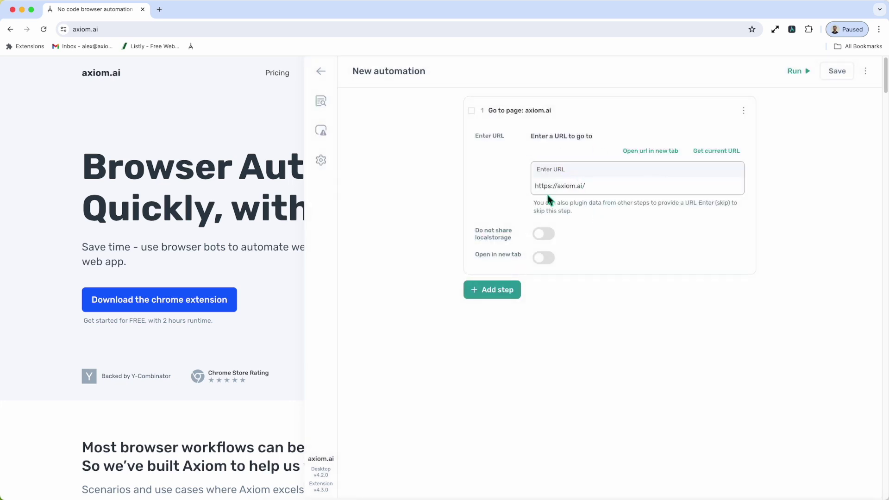
- Add a Click element step after Go to page, found by searching 'click', and collapse its card
{"action": "left_click", "coordinate": [501, 289]}
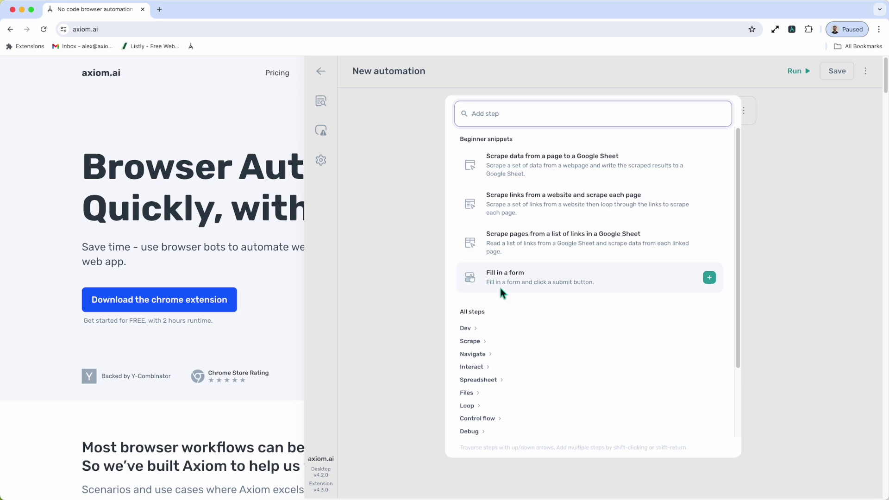
{"action": "type", "text": "click"}
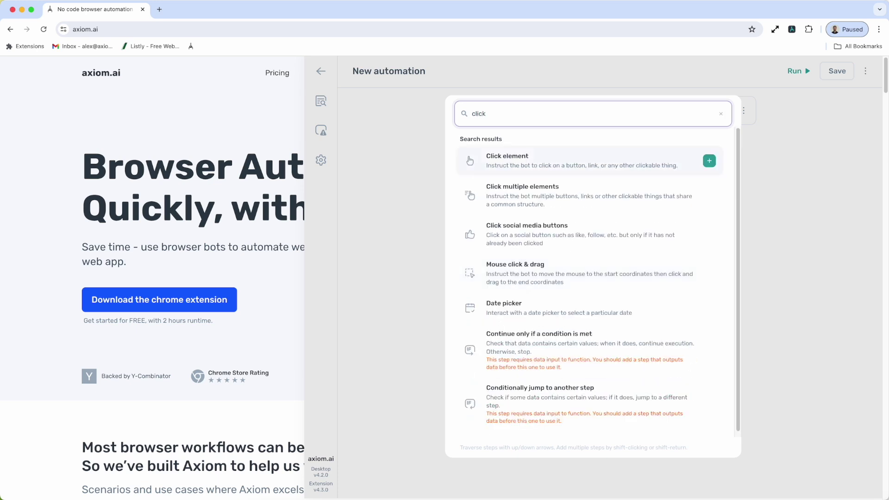
{"action": "left_click", "coordinate": [607, 158]}
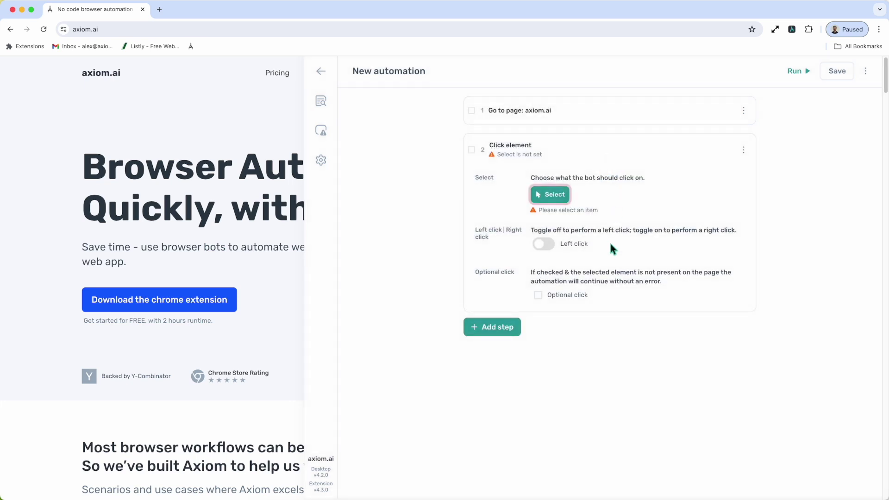
{"action": "left_click", "coordinate": [621, 147]}
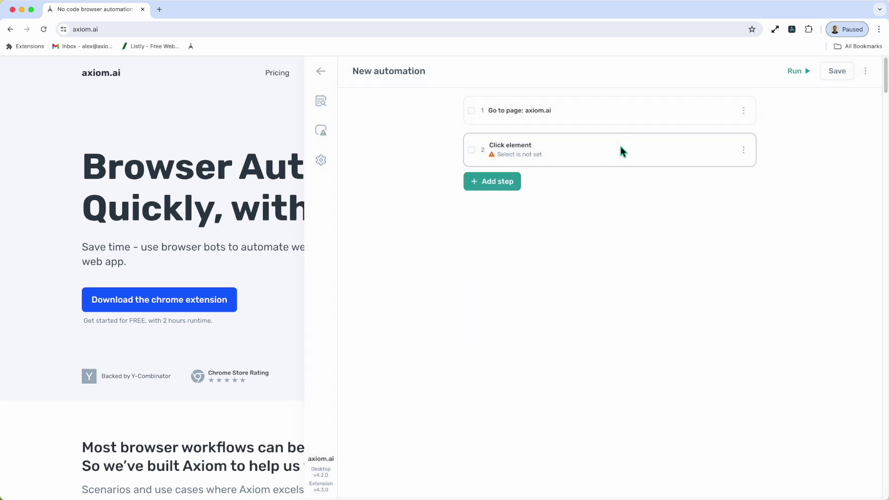